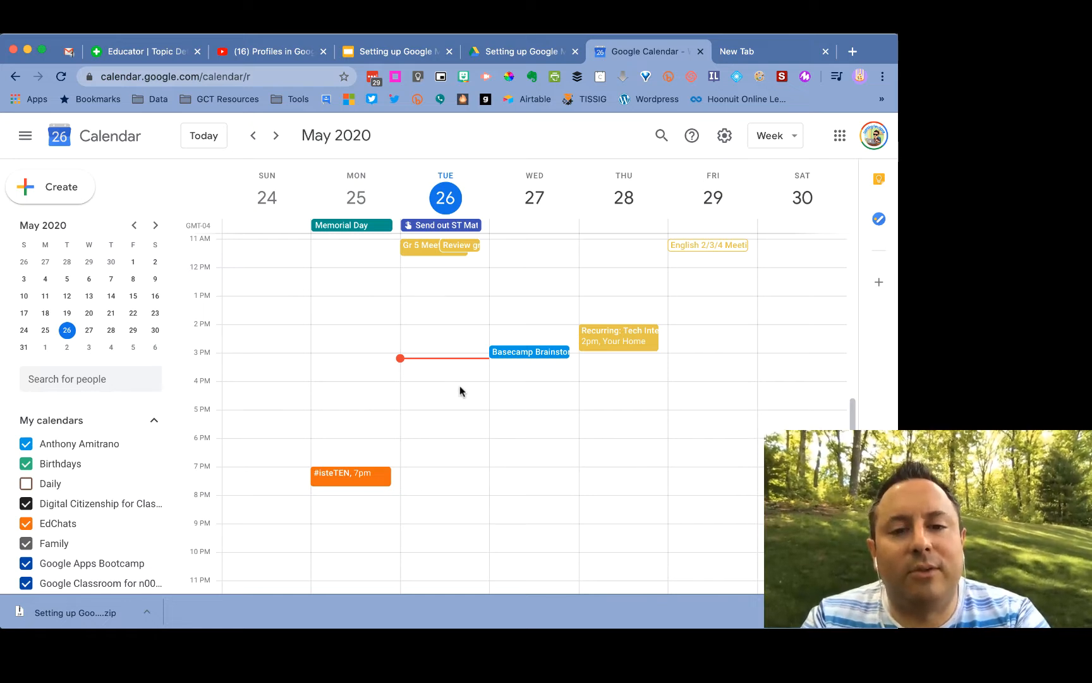
Create a Class Meeting event on Wednesday May 27 from 4:00 to 5:00 PM and add Google Meet video conferencing.
drag(506, 382, 504, 406)
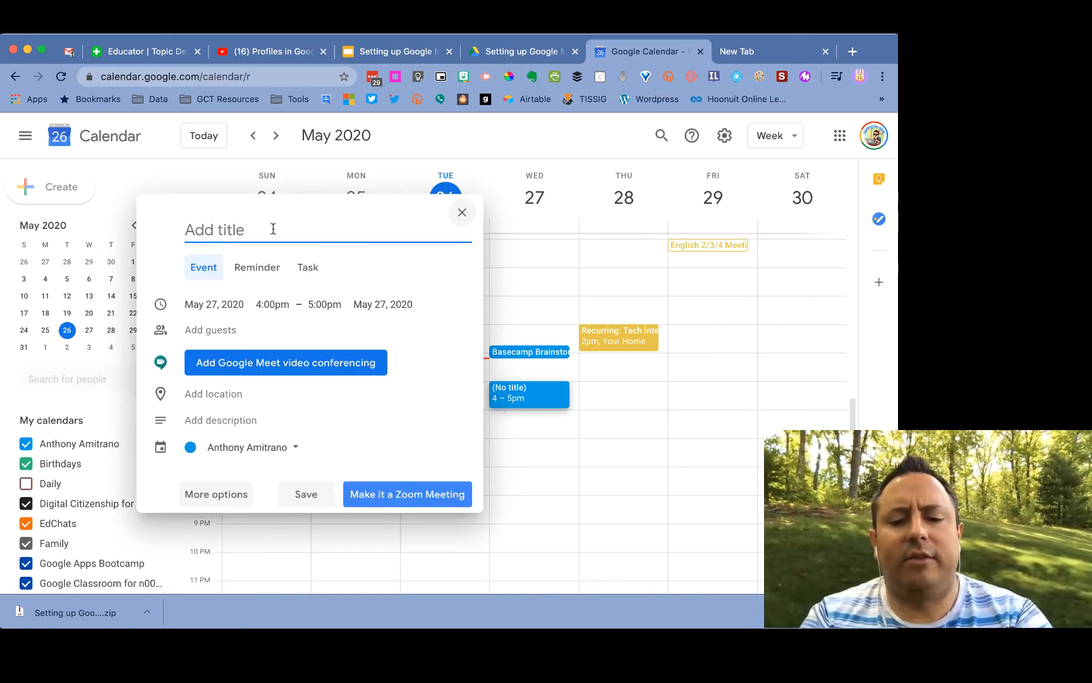
text(Class Meeting)
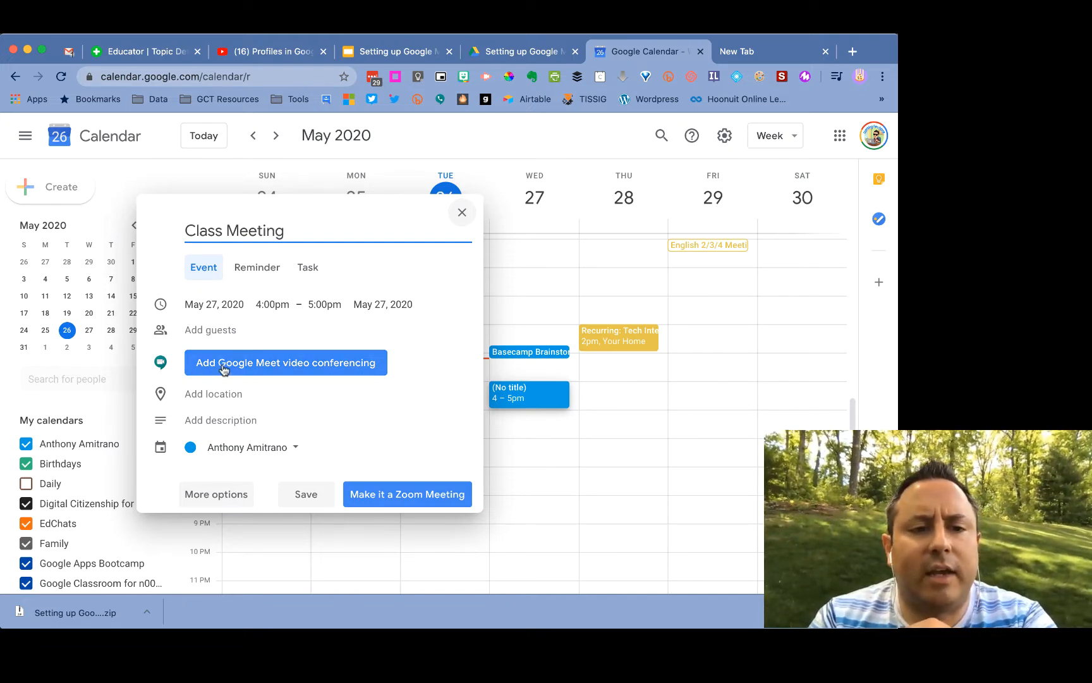
click(222, 369)
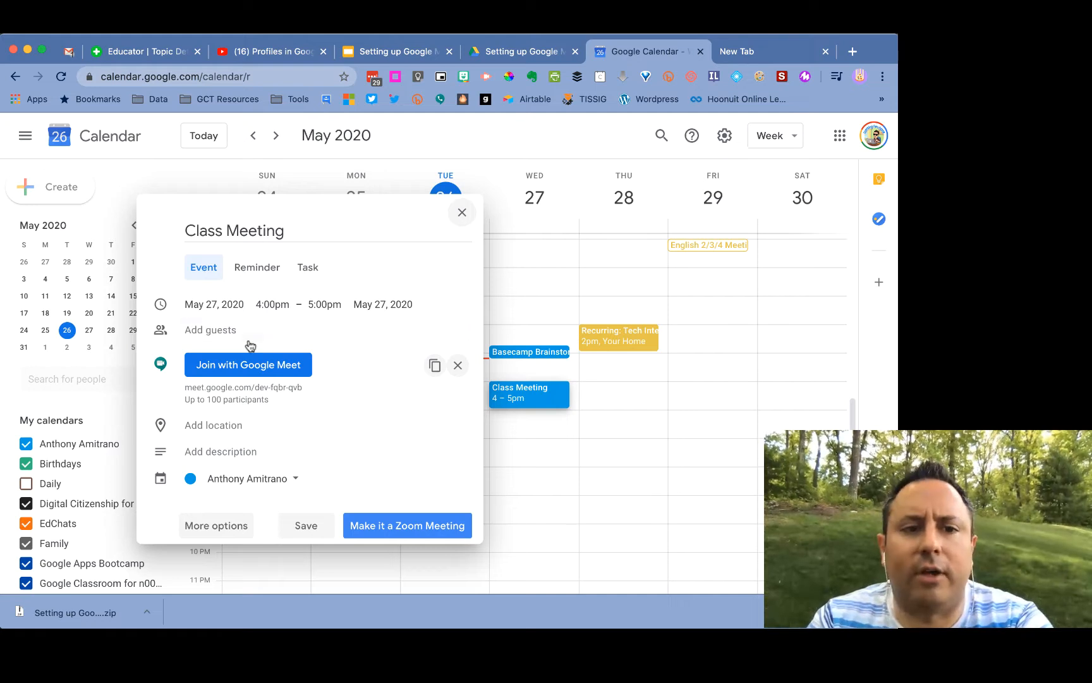
click(233, 328)
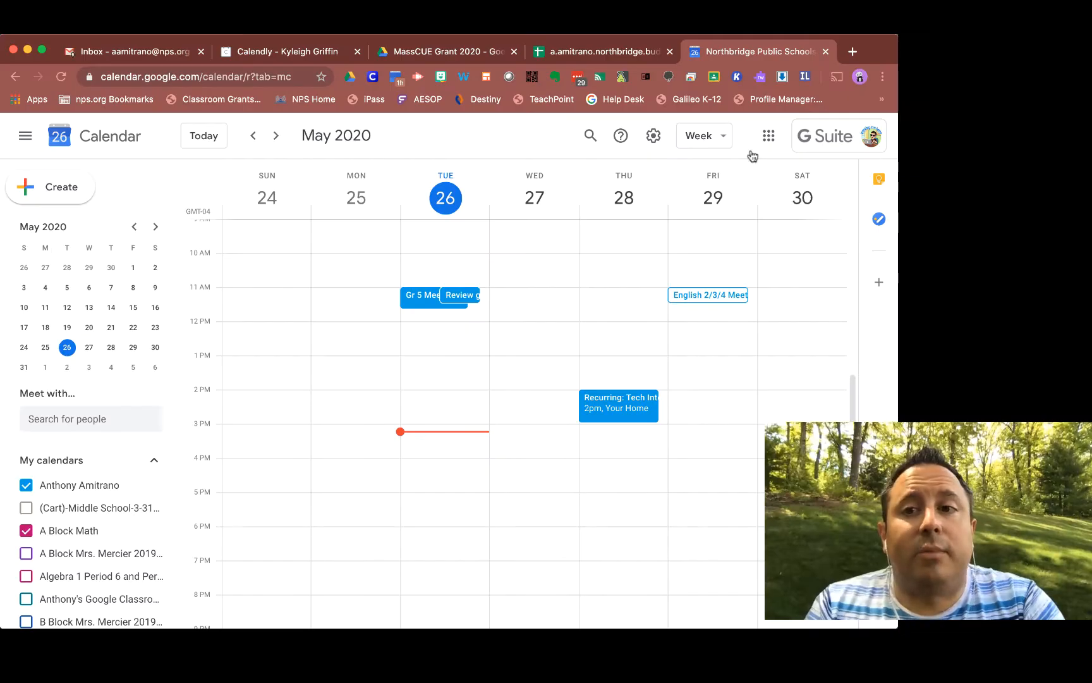
Open Google Meet by going to meet.google.com.
click(769, 137)
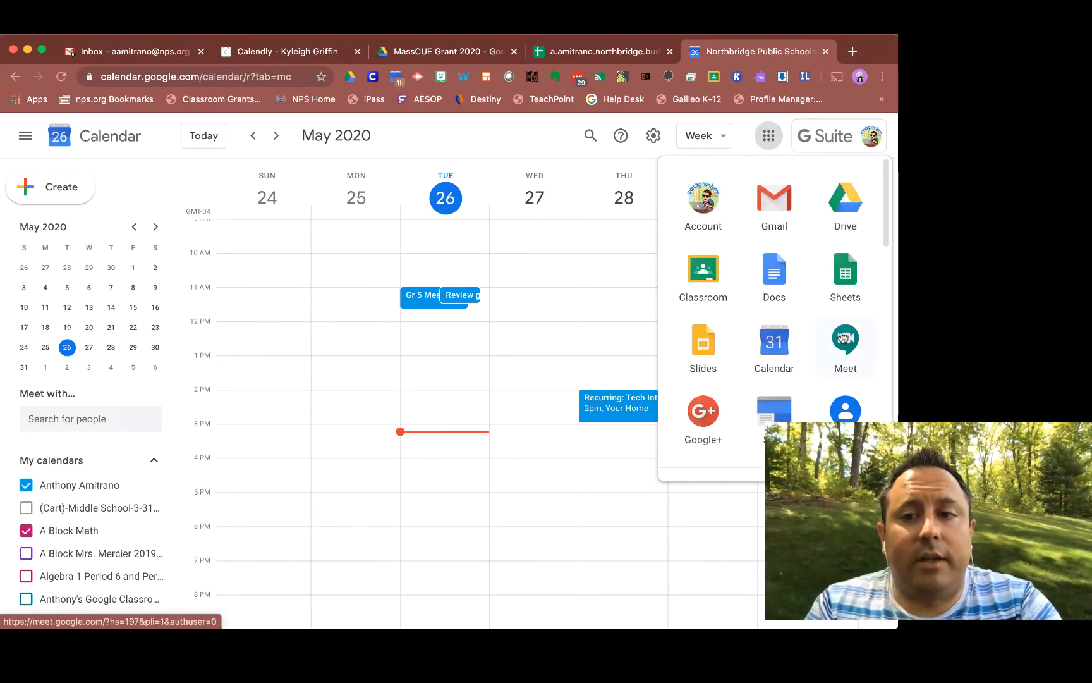
click(214, 74)
text(meet.google.com)
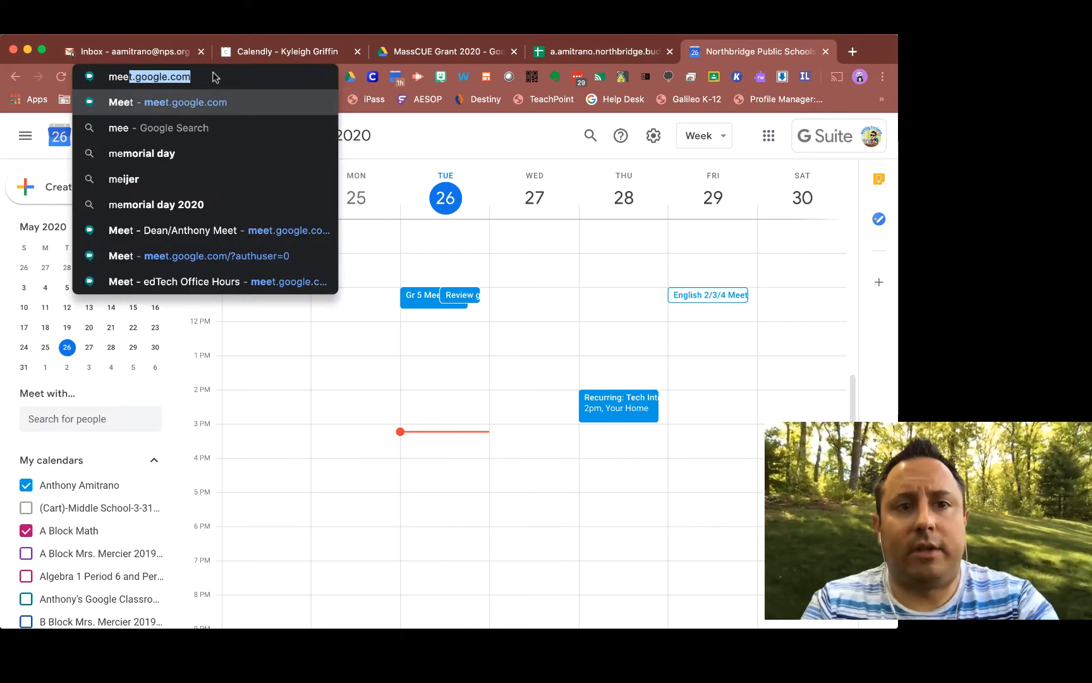
key(Return)
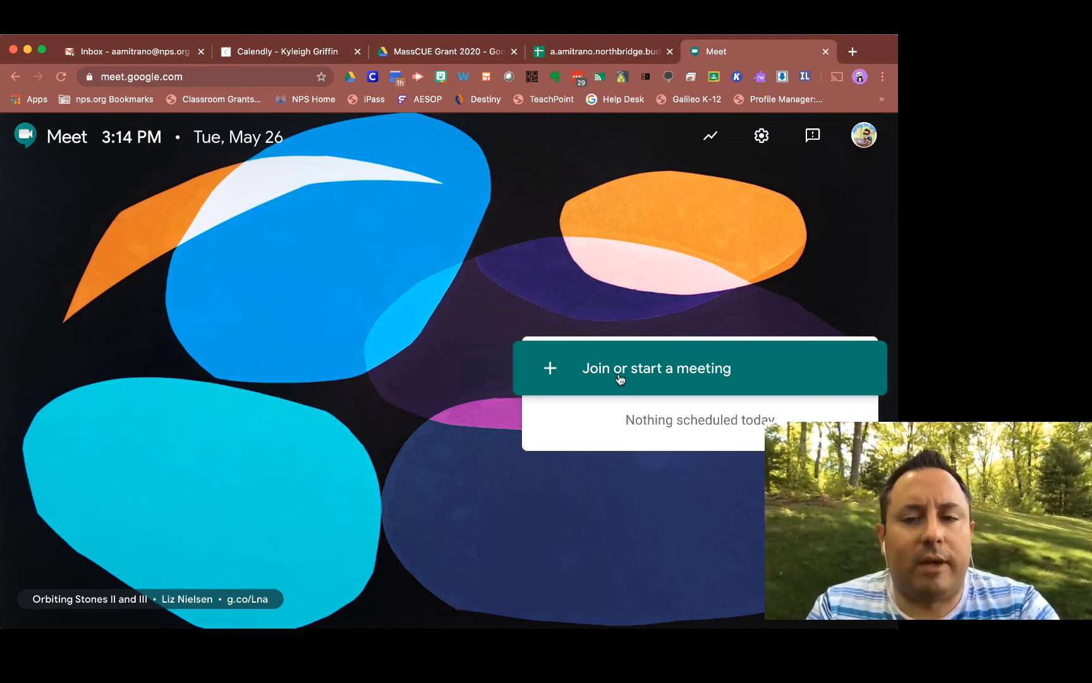
Start a meeting, entering the teacher's surname as the meeting nickname and continuing.
click(660, 367)
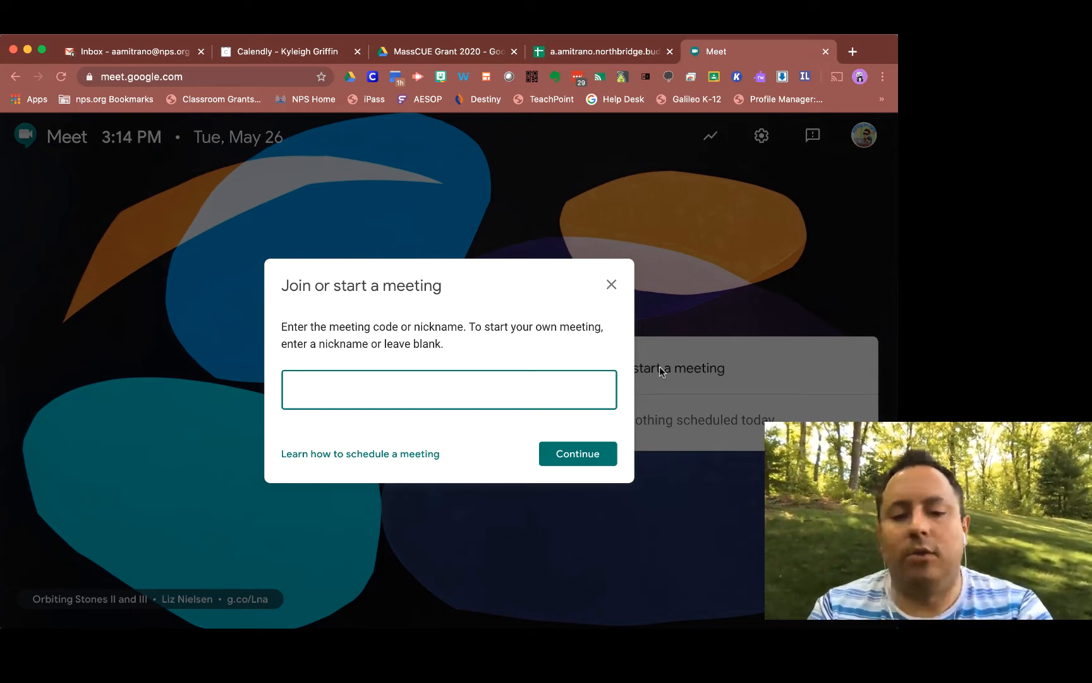
text(amitrano)
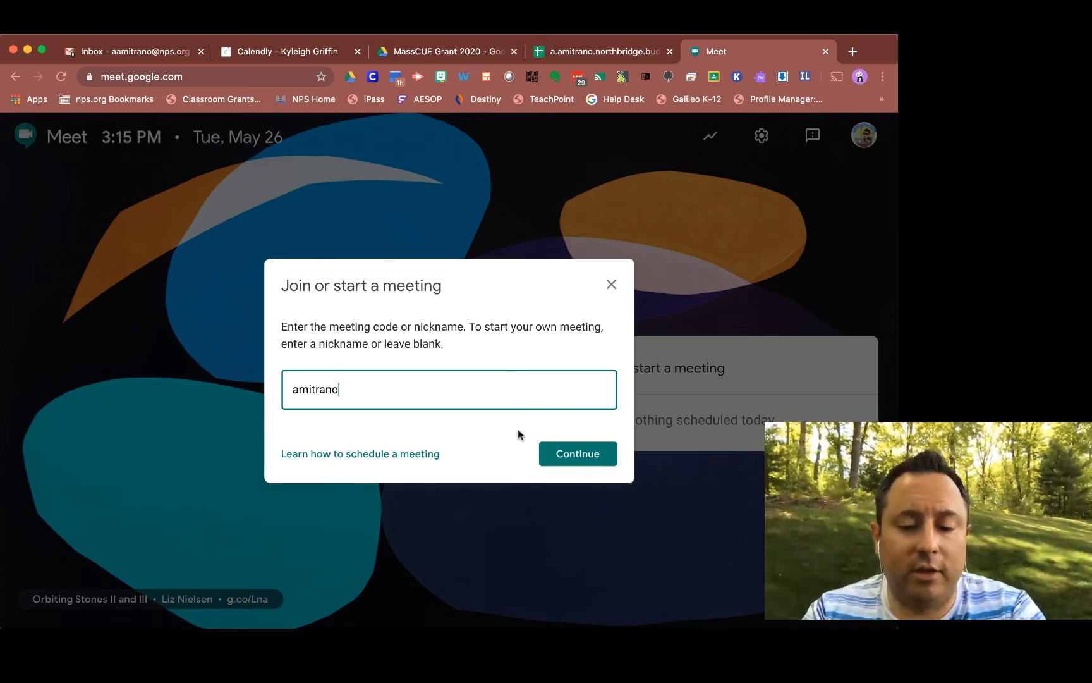
key(Tab)
key(Tab)
key(Return)
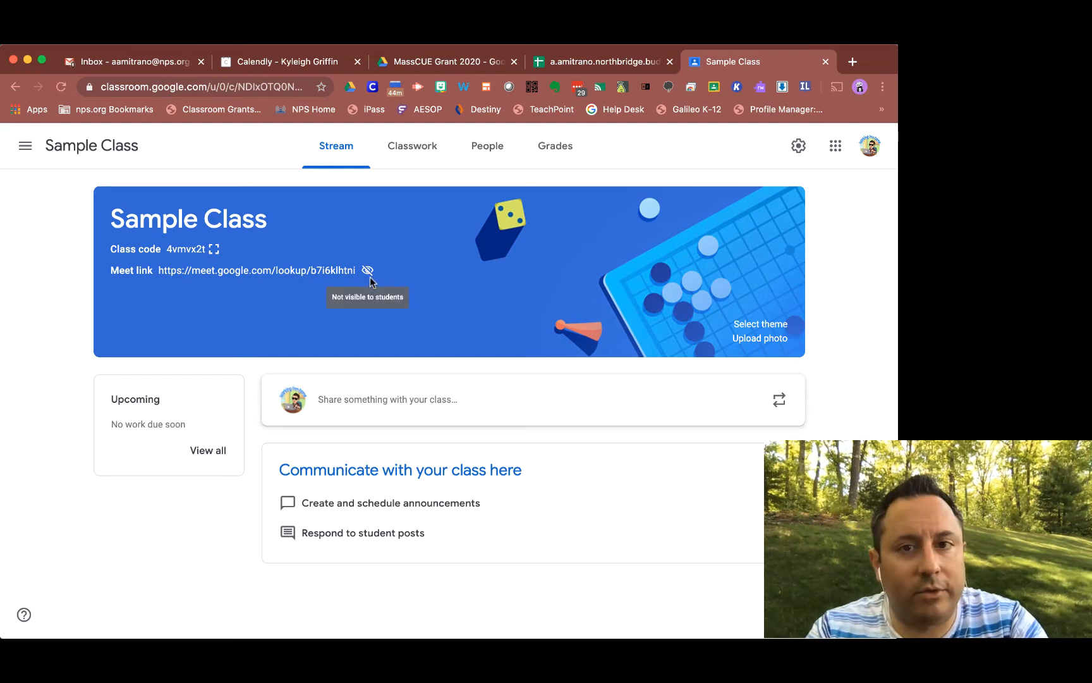
Preview the class Meet link, then return to Sample Class and copy the Meet link from the banner.
click(310, 272)
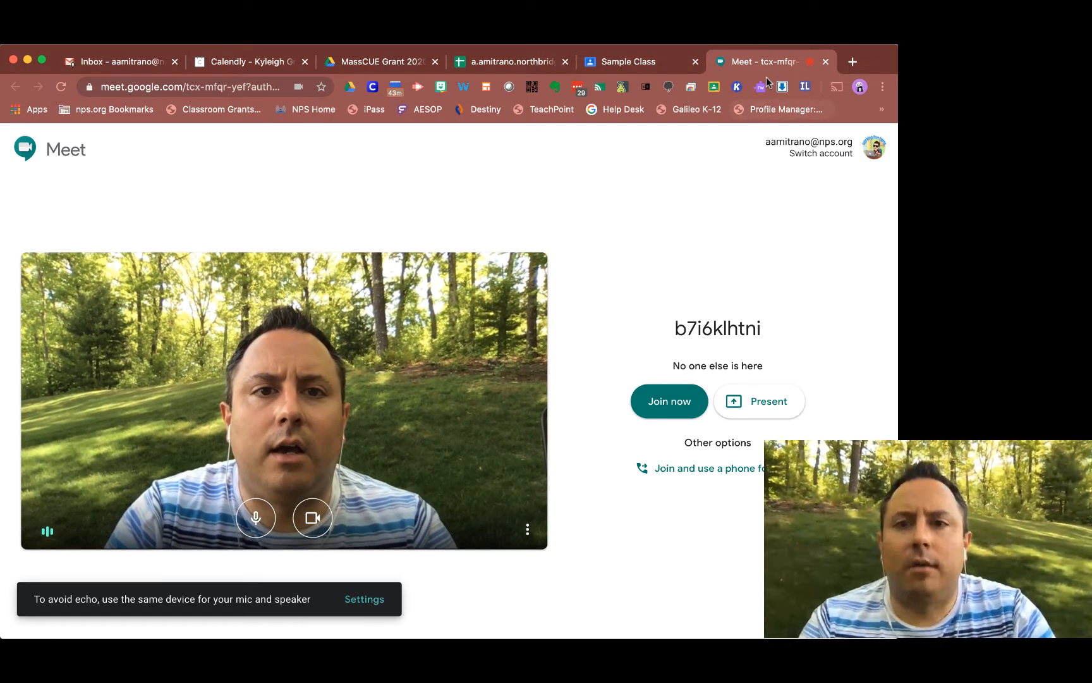
click(632, 63)
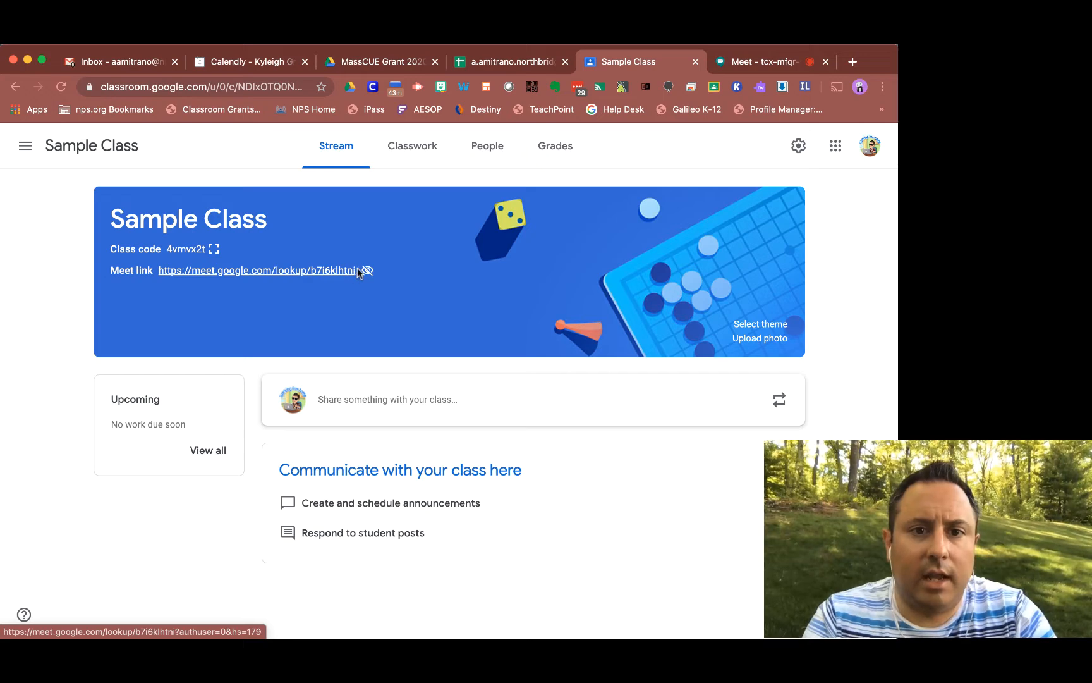
drag(358, 273, 163, 270)
key(ctrl+c)
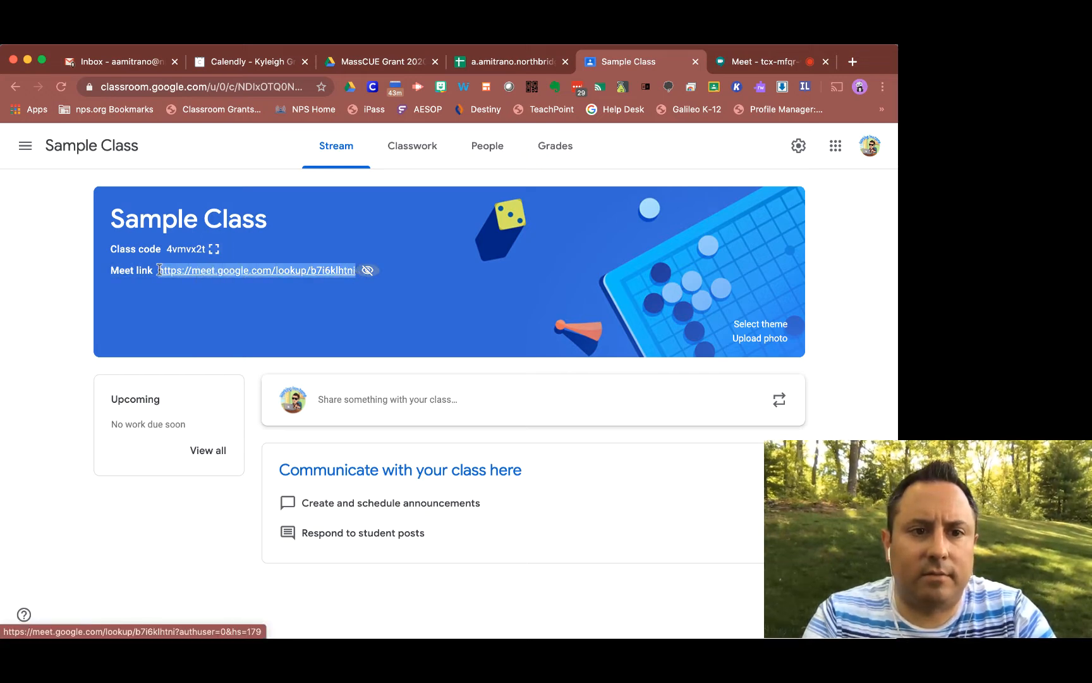
Write an announcement 'Hey guys, tomorrow at 4 PM we are going to have a meet. Here's the code:' followed by the pasted Meet link.
click(402, 400)
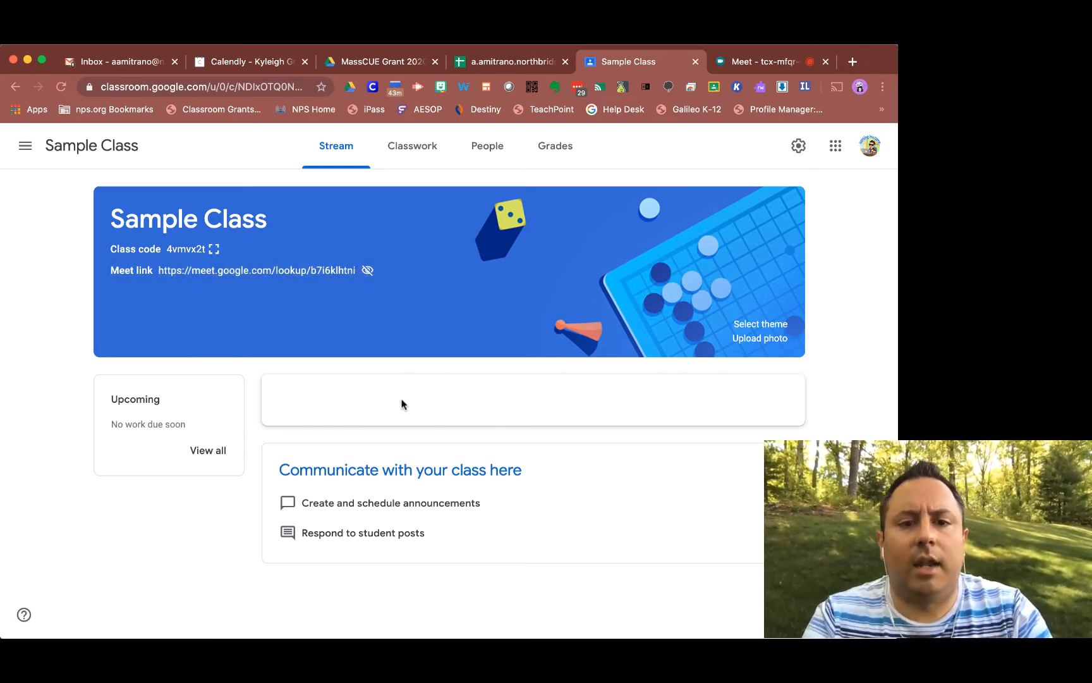
text(Hey guys)
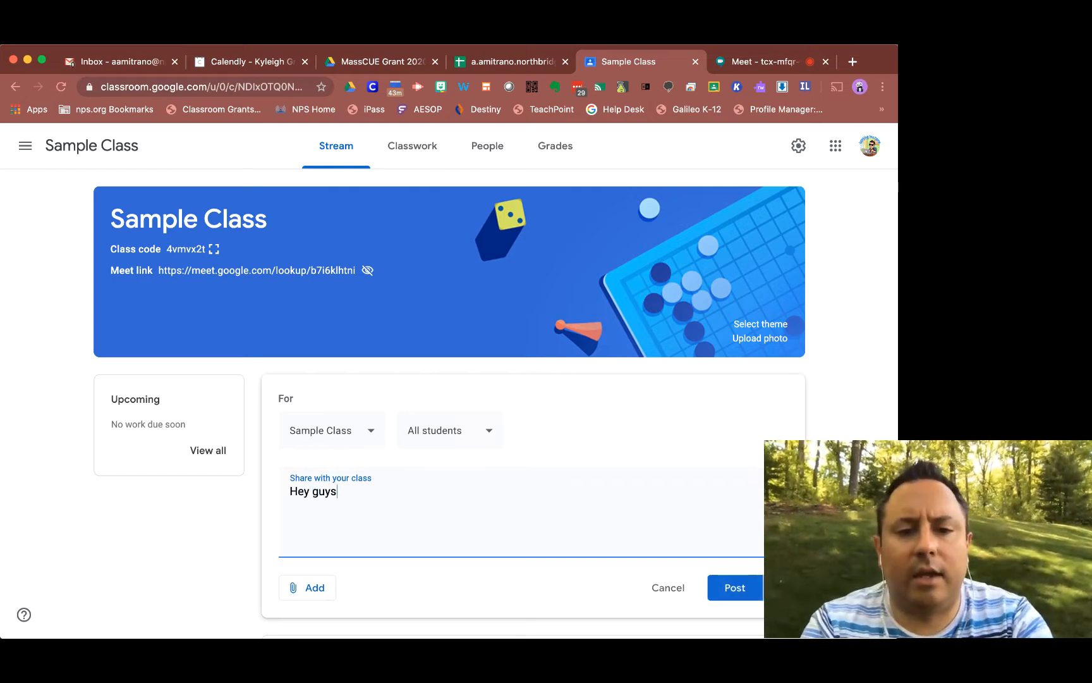
text(, tomorrow at )
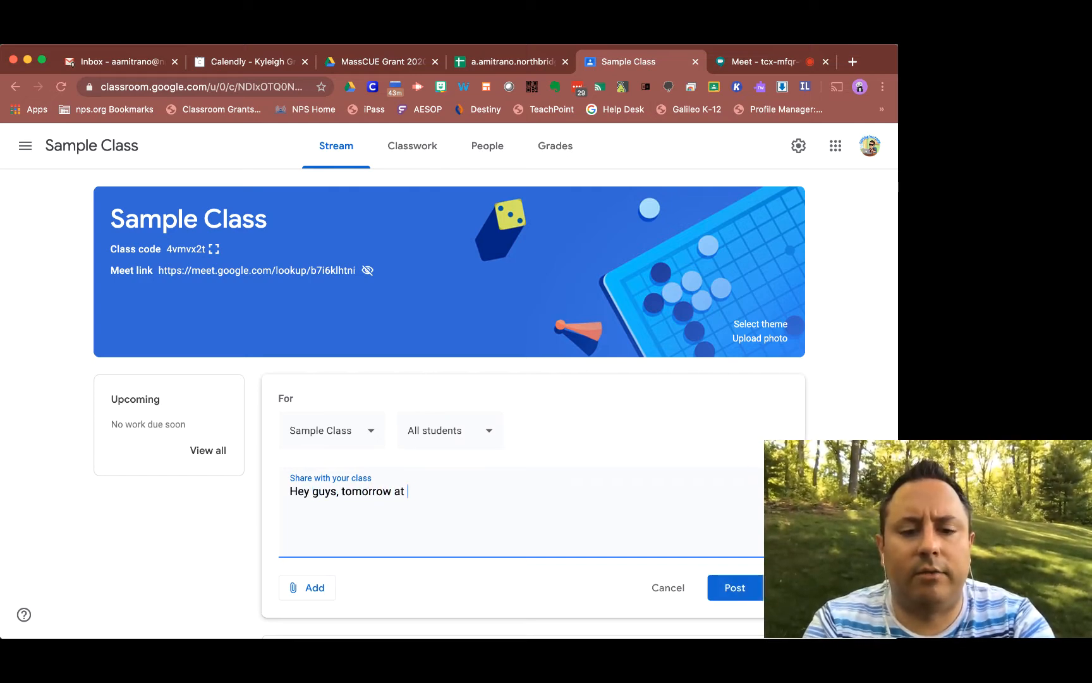
text(4 PM we are goi)
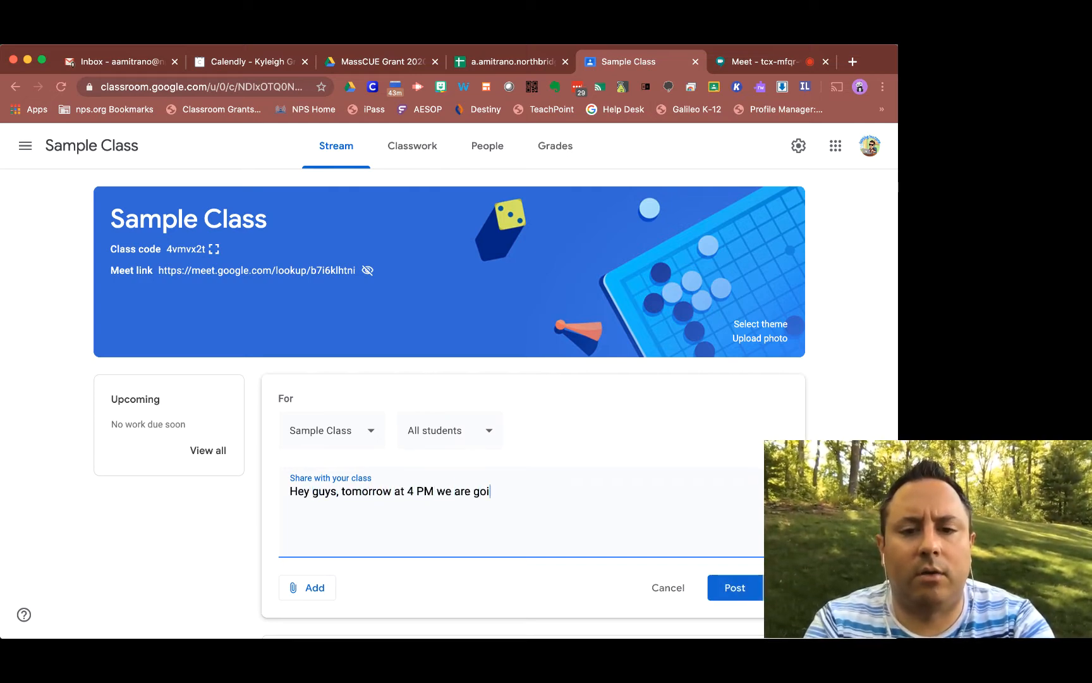
text(ng to have a m)
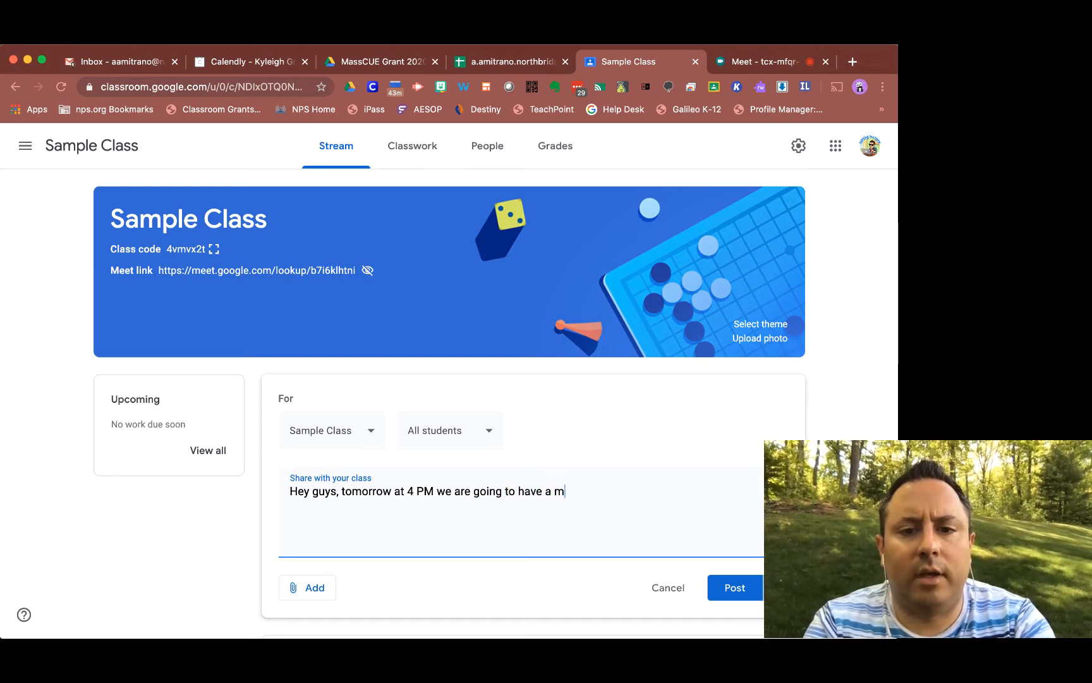
text(eet.  H)
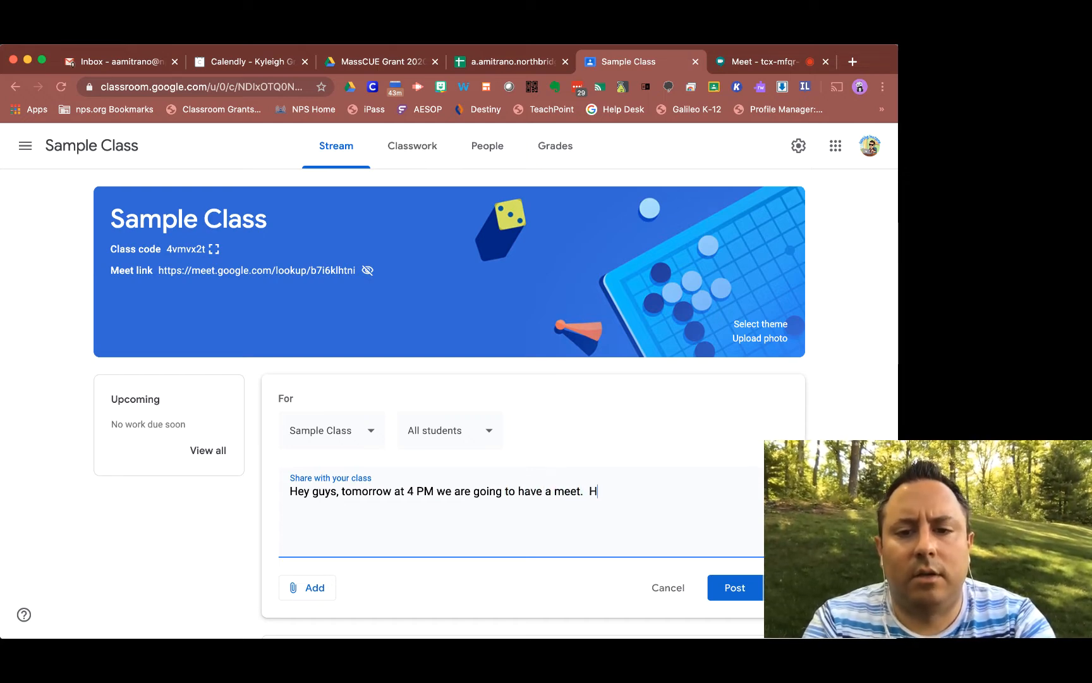
text(ere's the code:)
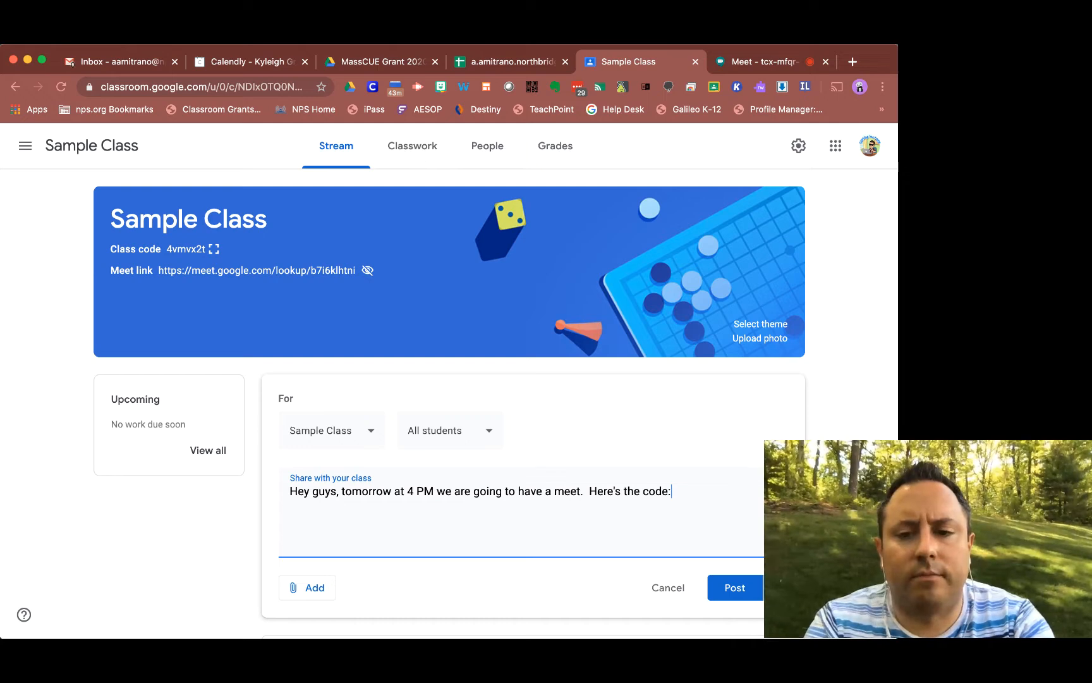
key(Return)
key(ctrl+v)
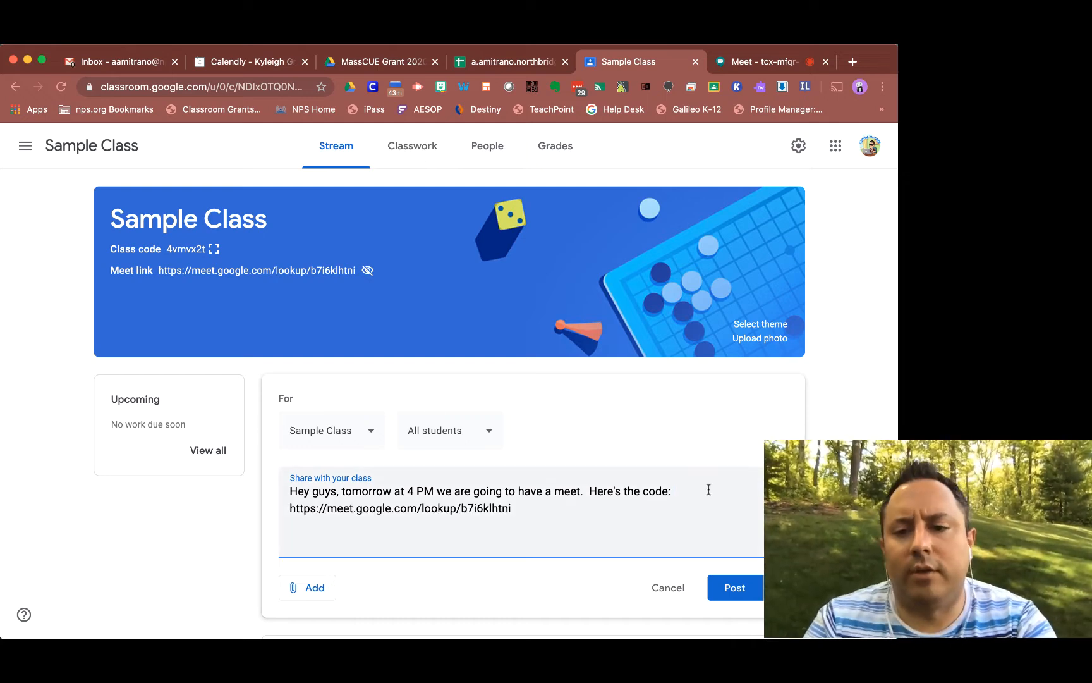
Replace the word 'code' with 'link' in the announcement and post it.
drag(641, 491, 685, 491)
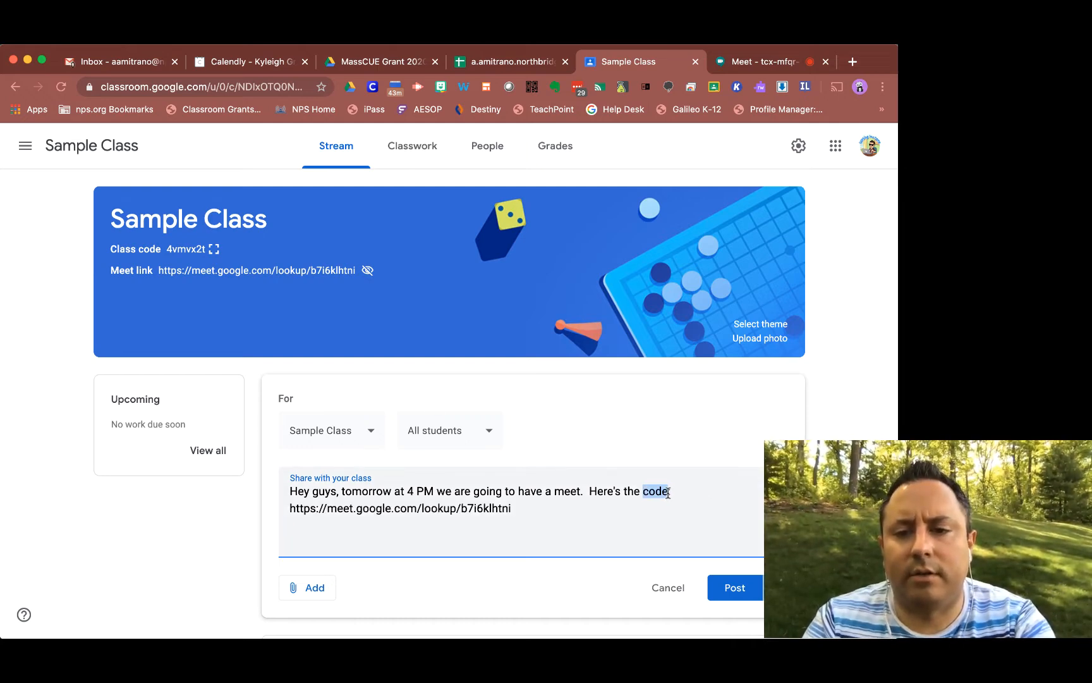
text(link)
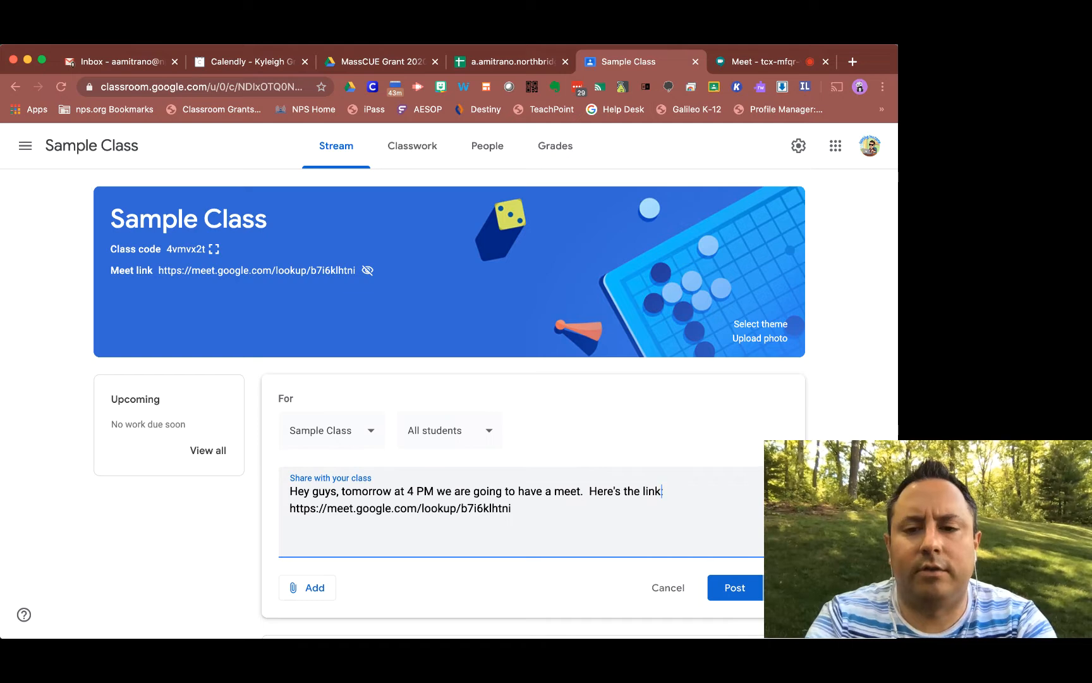
click(727, 597)
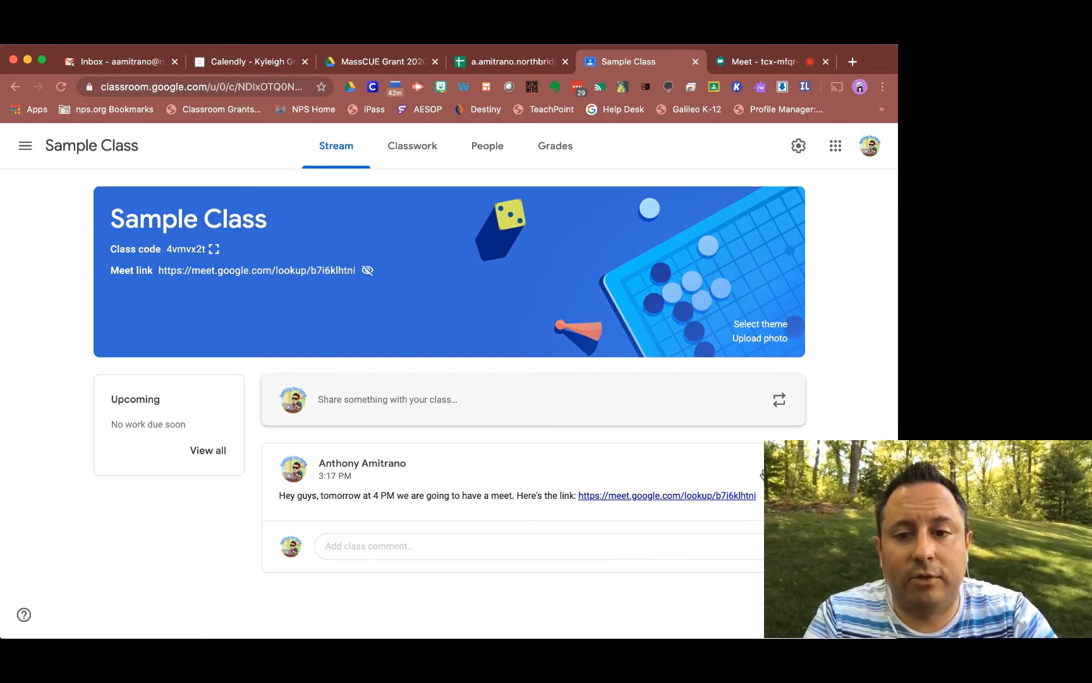
Edit the posted announcement, replacing the link sentence with 'Sign on to Google Classroom 5 minutes ahead to get the code.' and save.
click(778, 469)
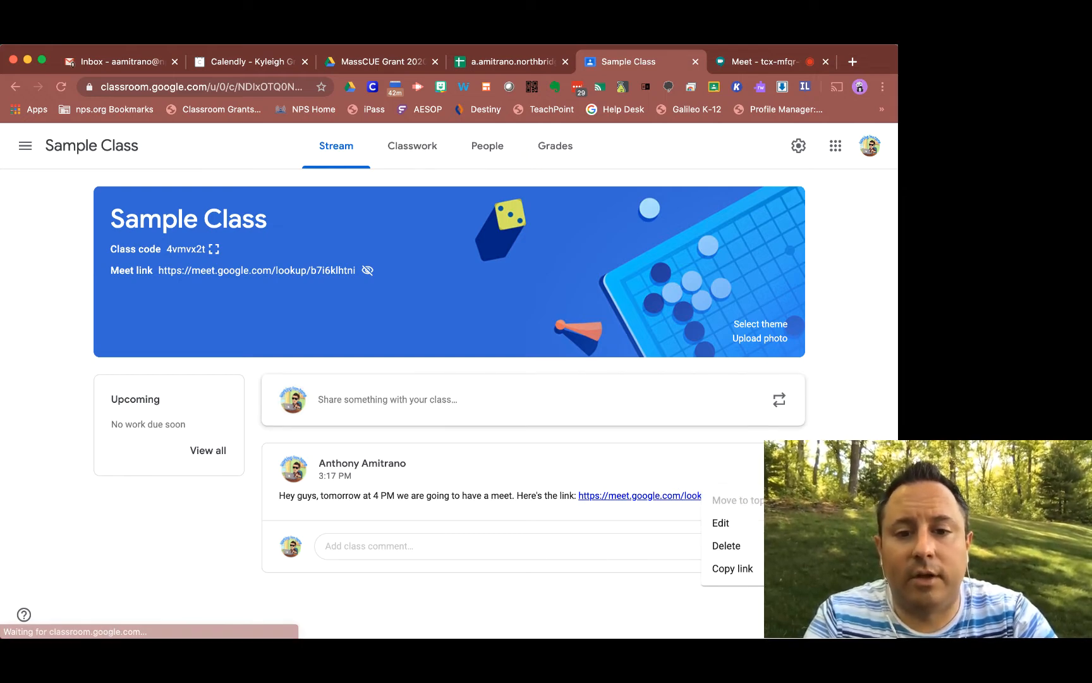
click(742, 522)
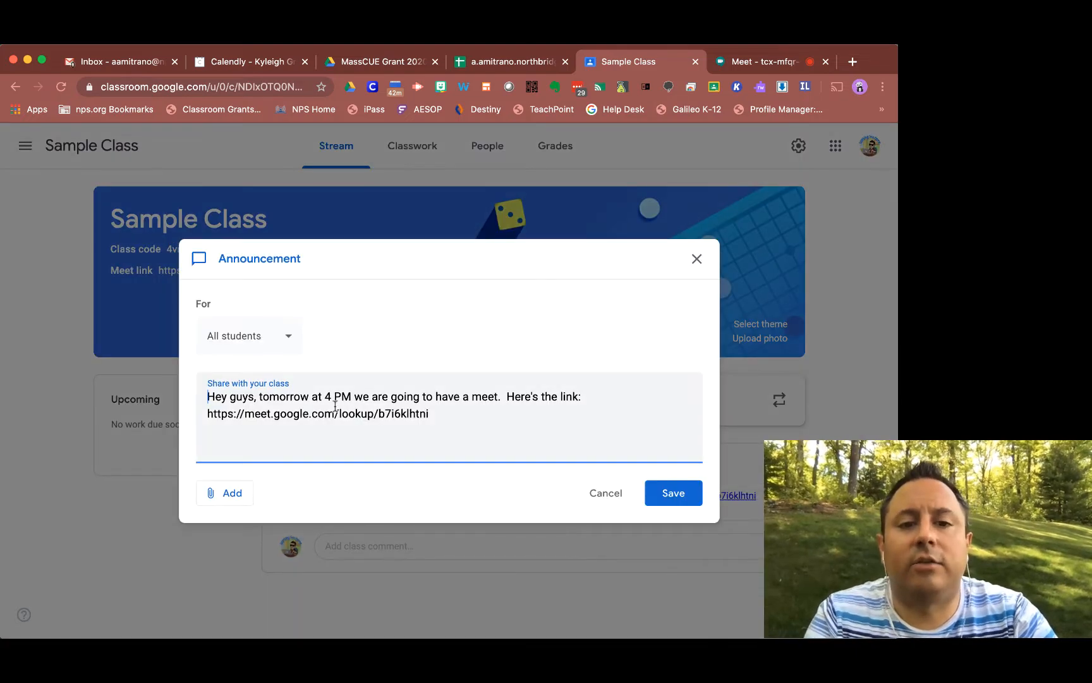
drag(505, 397, 523, 466)
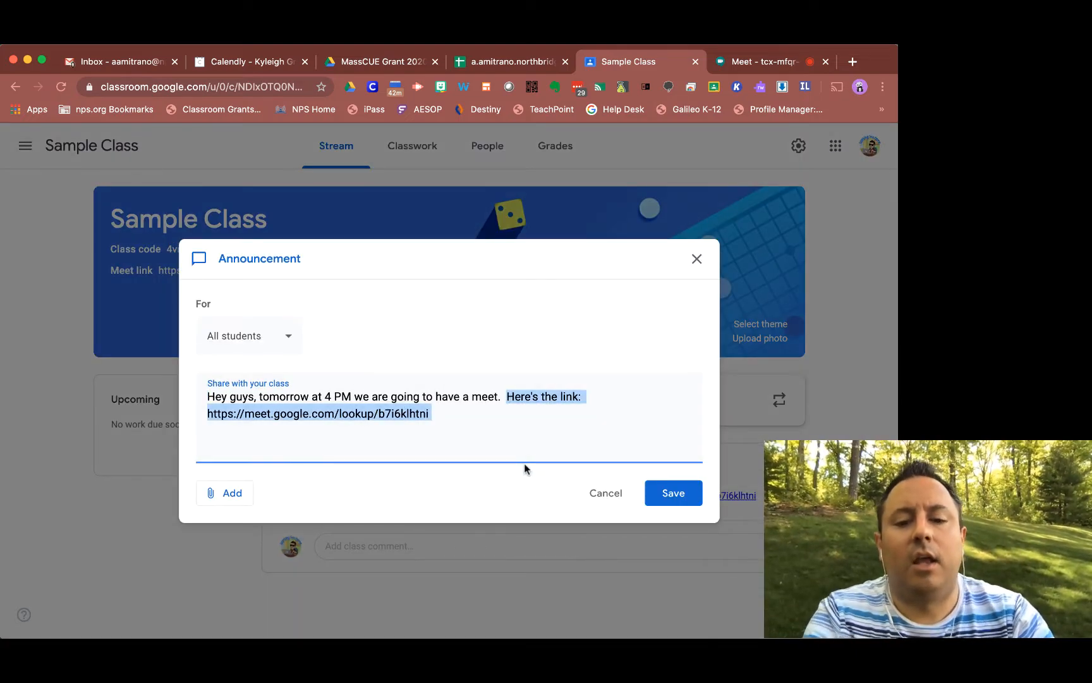
text(Sign on to G)
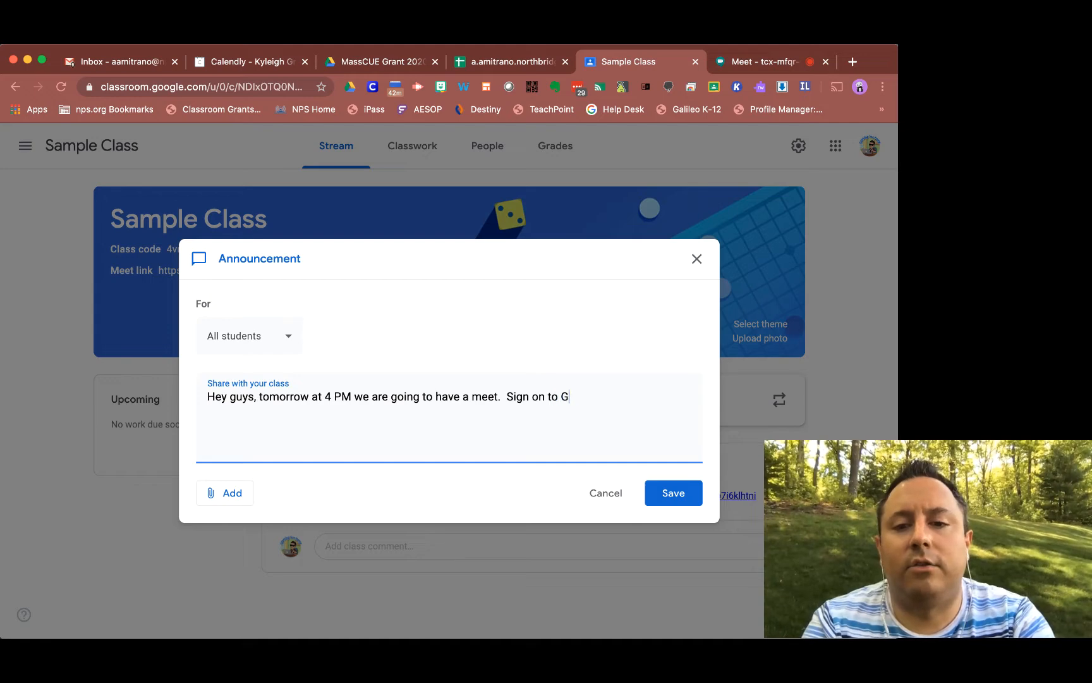
text(oogle Classroom 5)
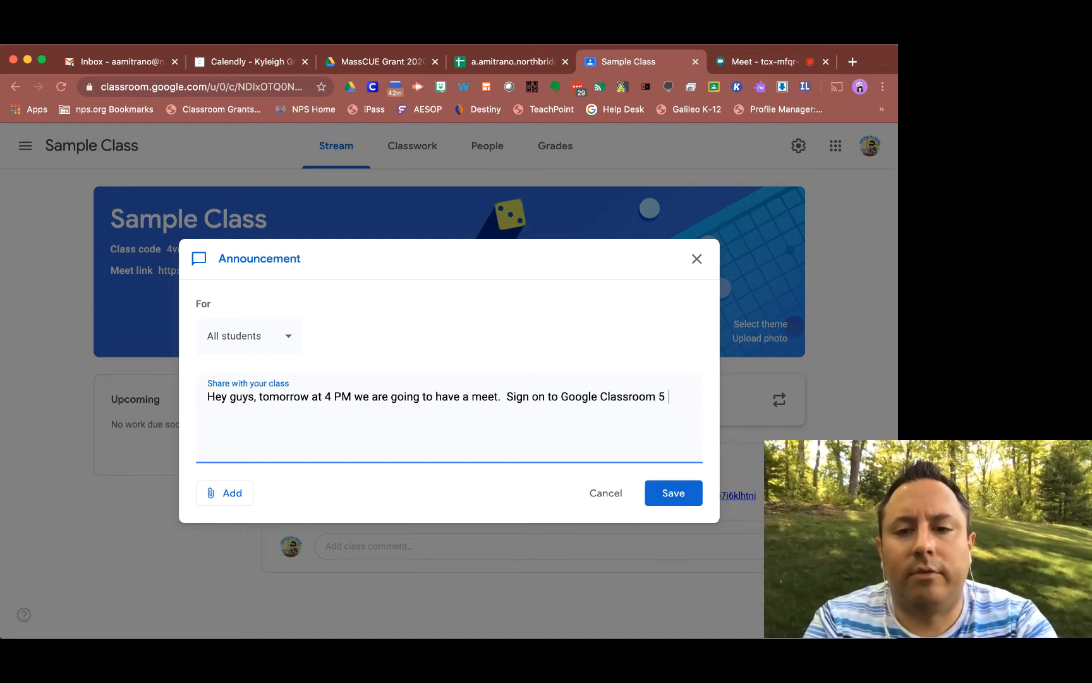
text( minutes ahead to get the code.)
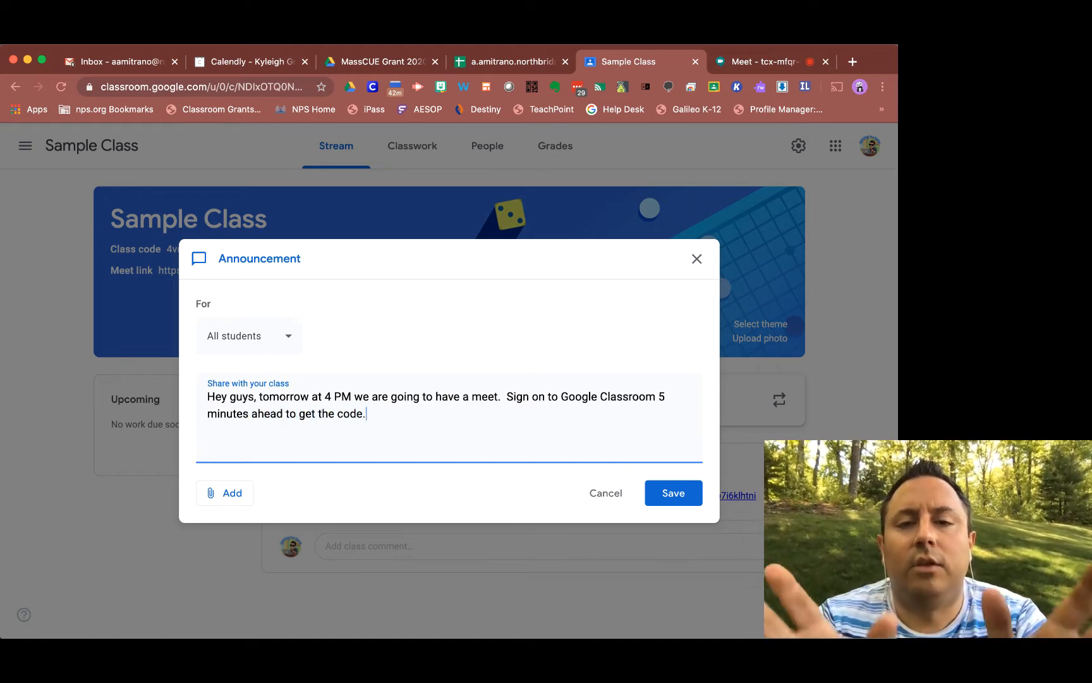
click(665, 500)
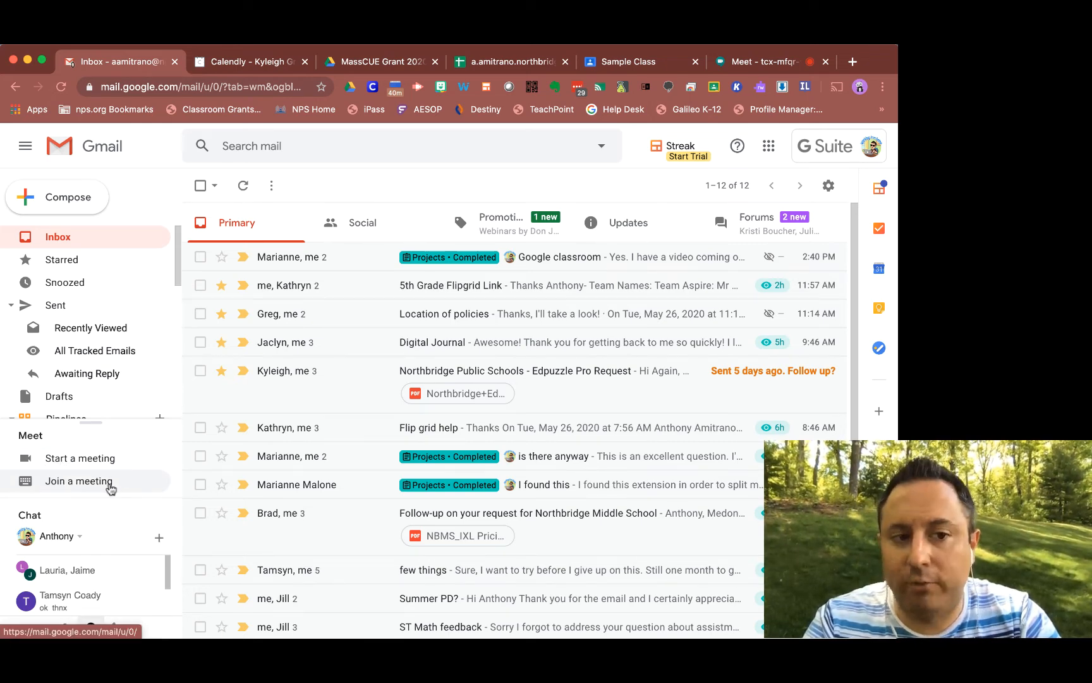
Start a new meeting from Gmail's Meet section and close the meeting window.
click(82, 460)
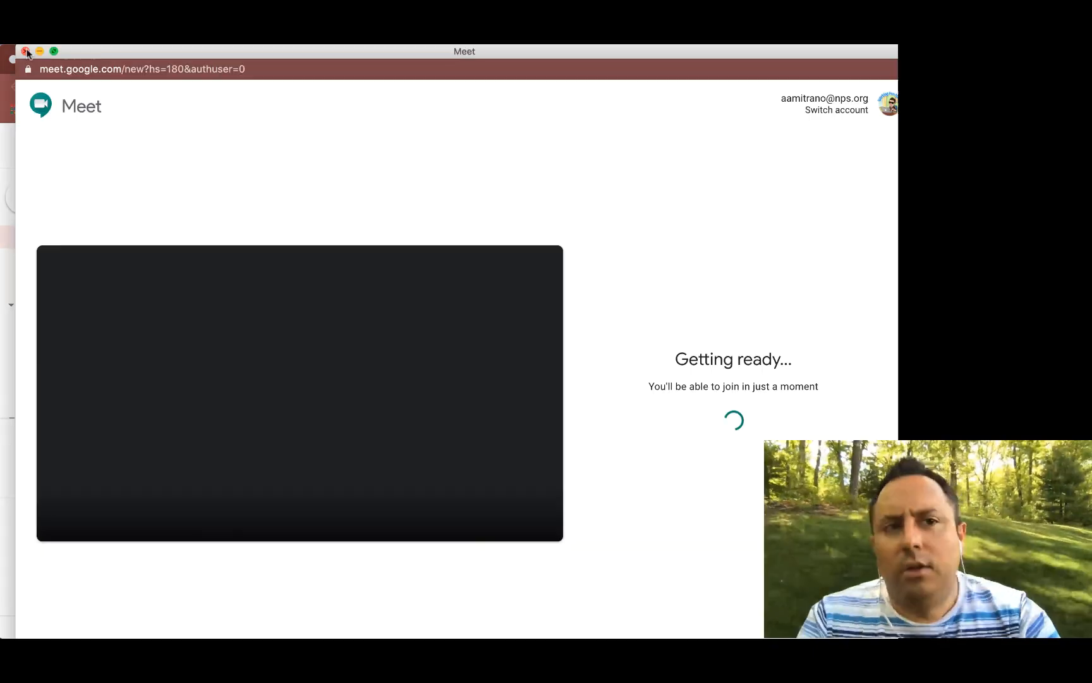
click(25, 51)
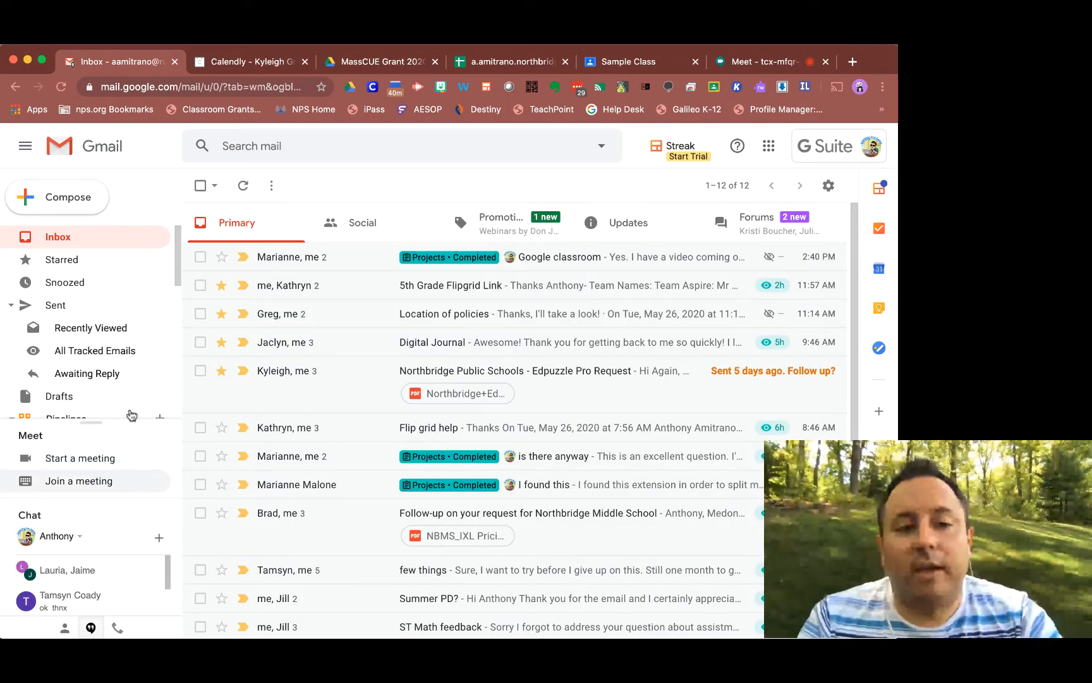
click(82, 460)
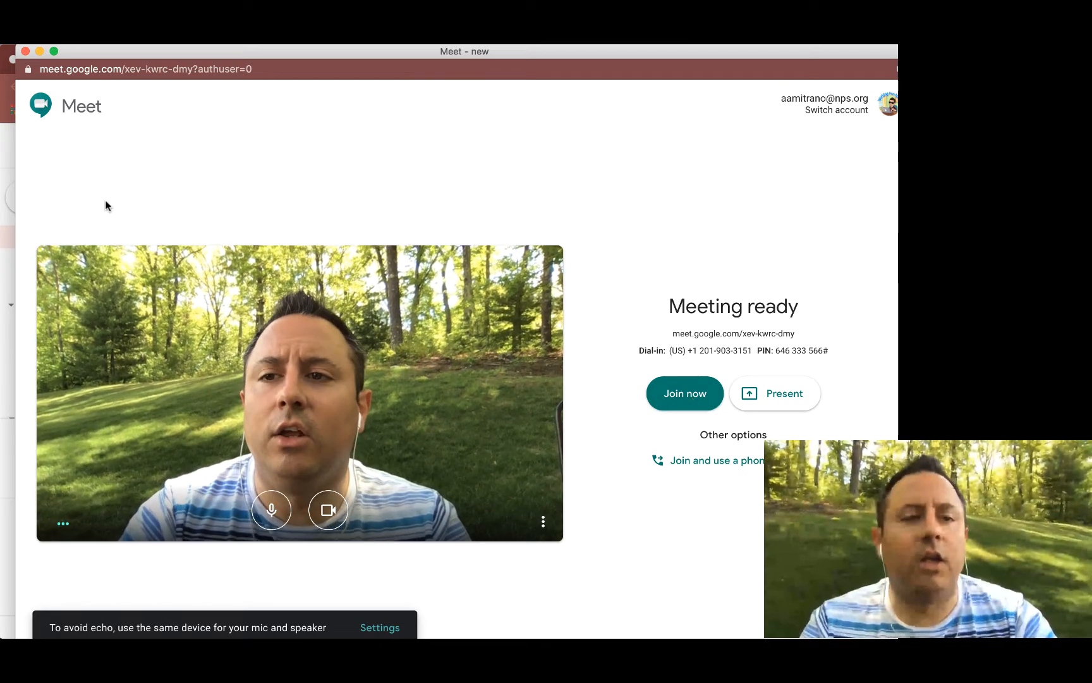
click(25, 51)
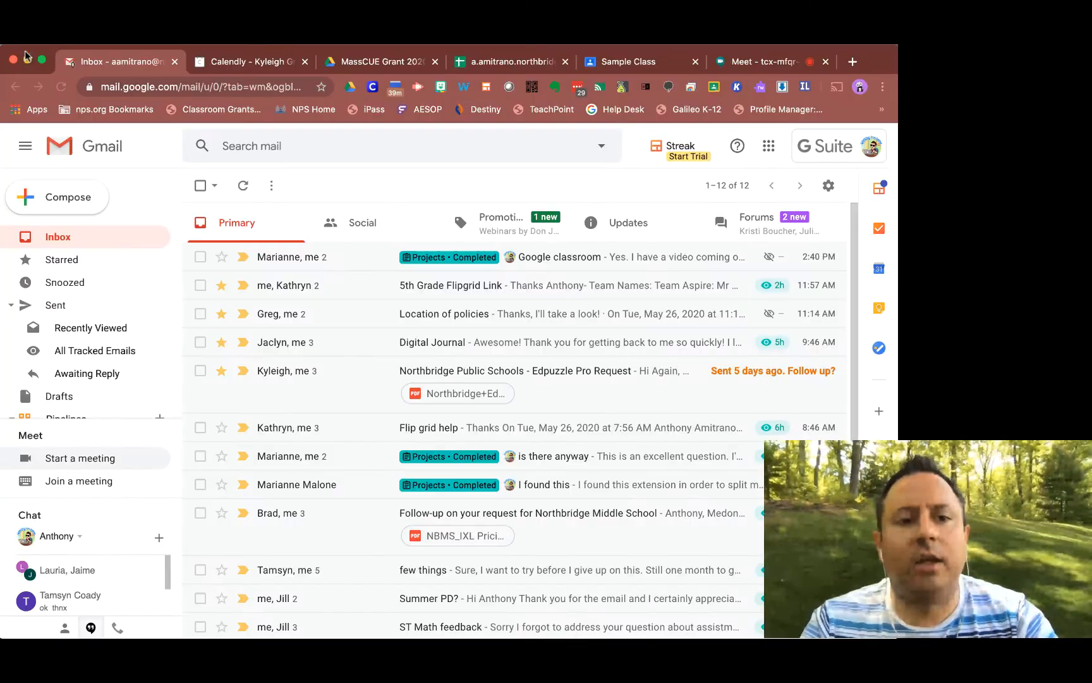